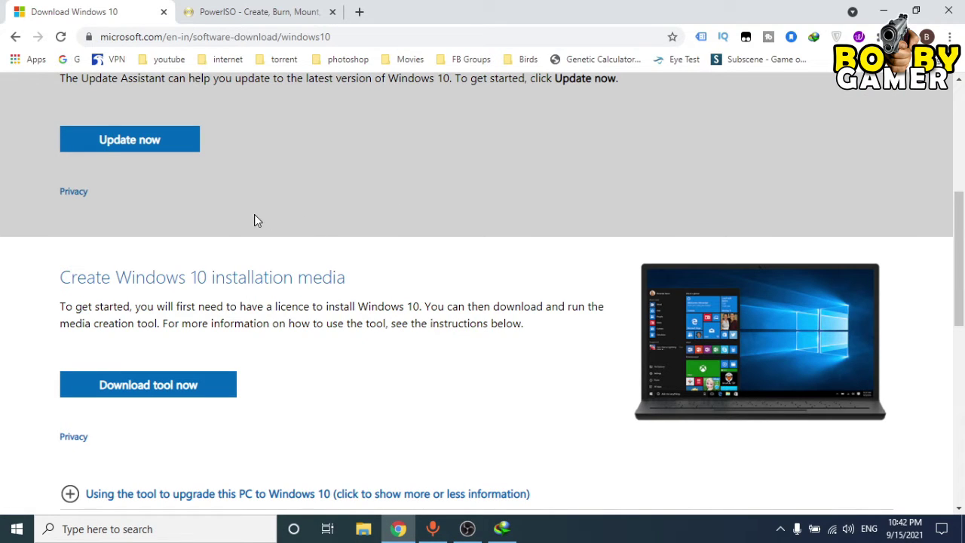
- Download the Windows 10 media creation tool, resuming the existing MediaCreationTool21H1.exe download, and run the file
mouse_move(46, 356)
mouse_down()
mouse_move(266, 400)
mouse_move(278, 418)
mouse_up()
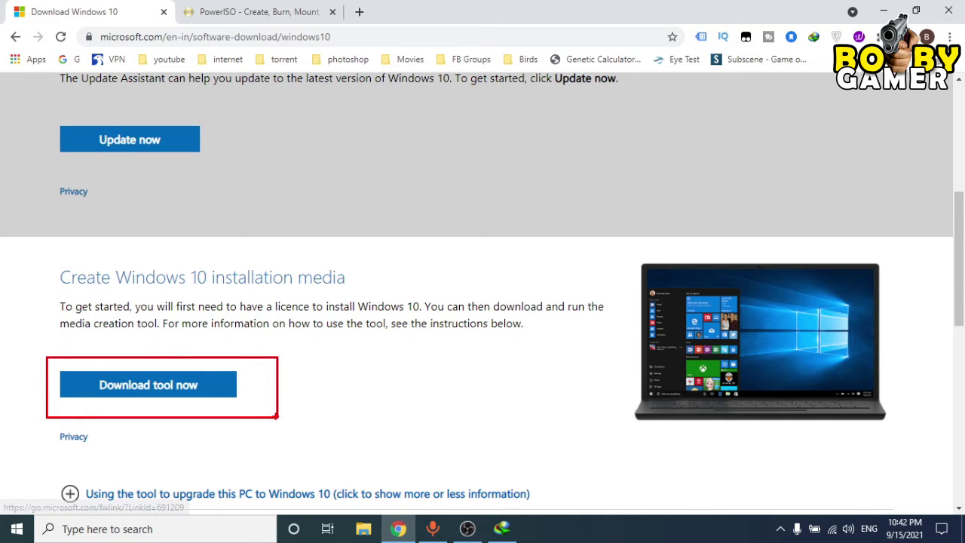
click(209, 393)
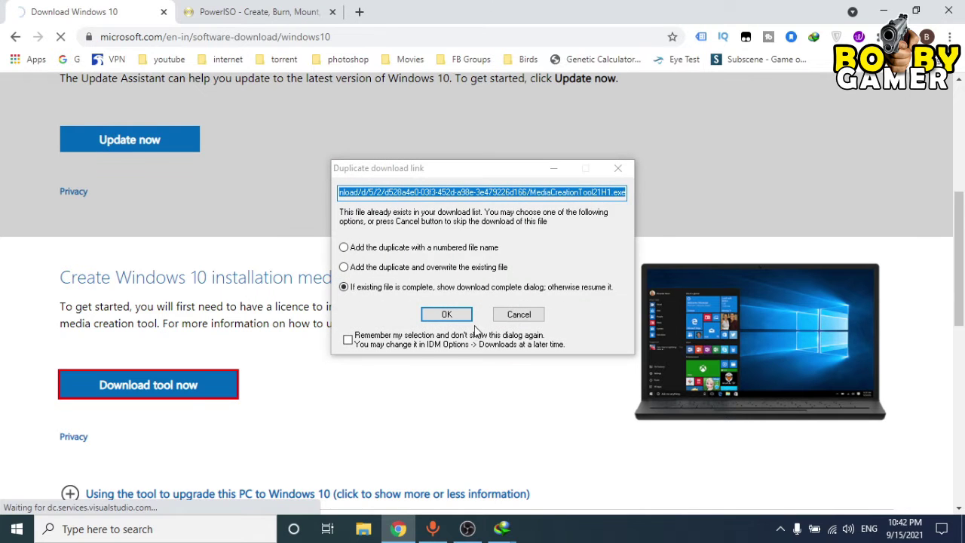
click(451, 312)
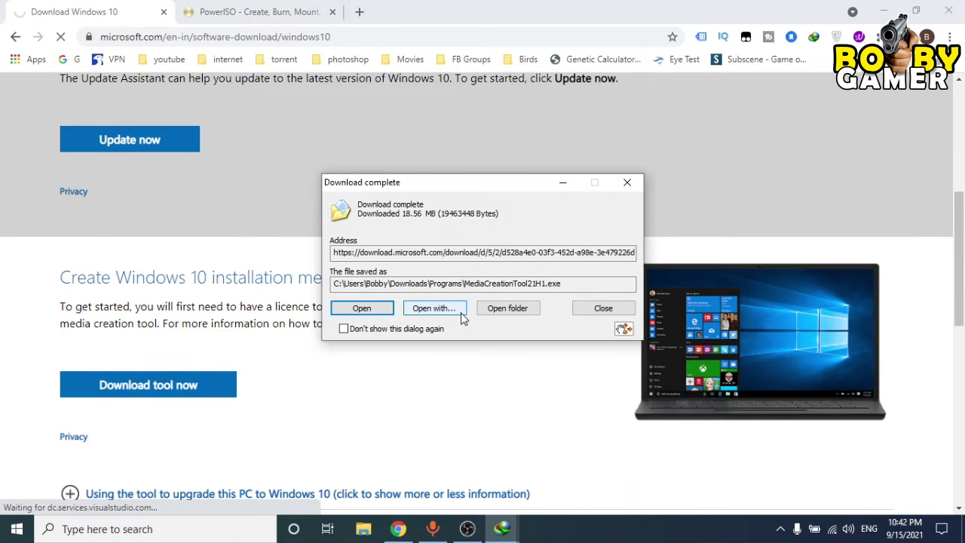
click(365, 310)
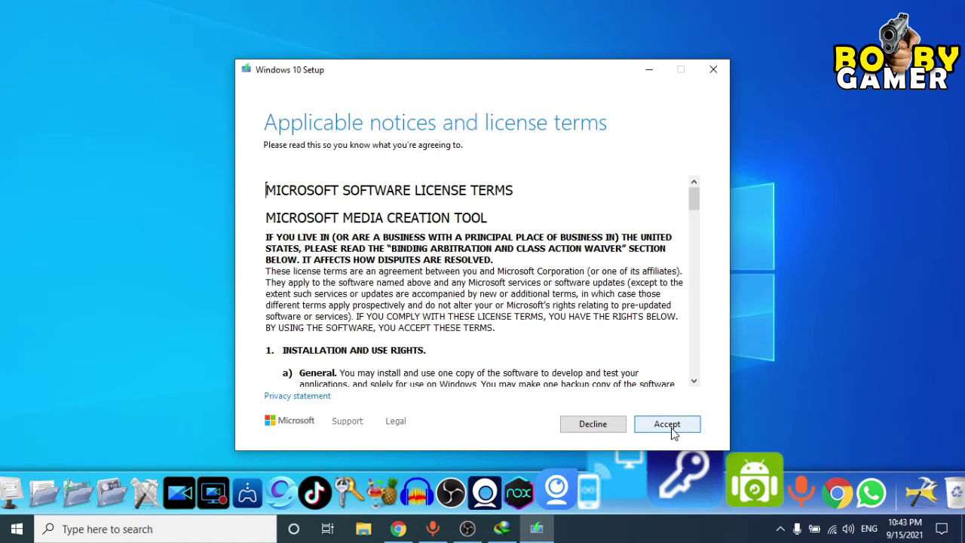
- Accept the license terms and choose to create installation media (USB flash drive, DVD, or ISO file) for another PC
click(667, 425)
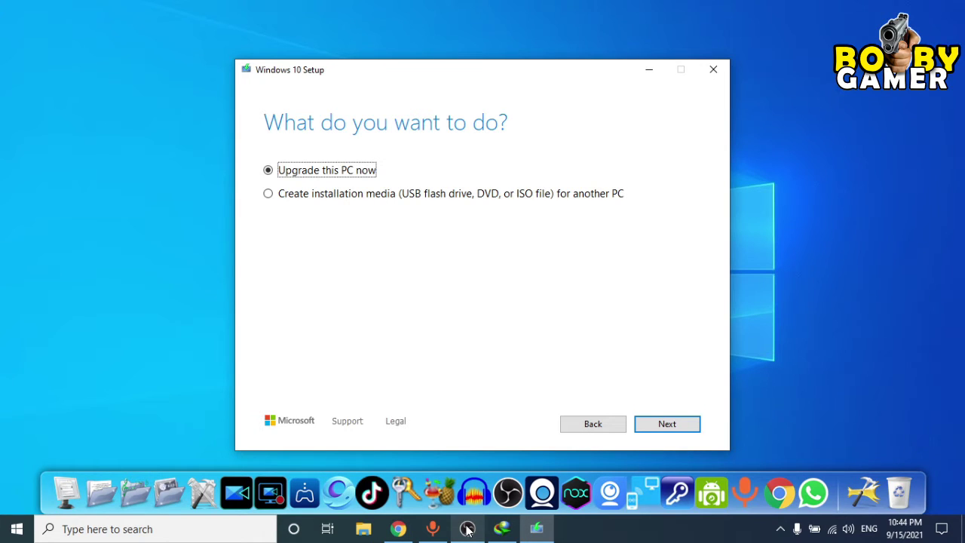
mouse_move(254, 182)
mouse_down()
mouse_move(504, 222)
mouse_move(653, 221)
mouse_up()
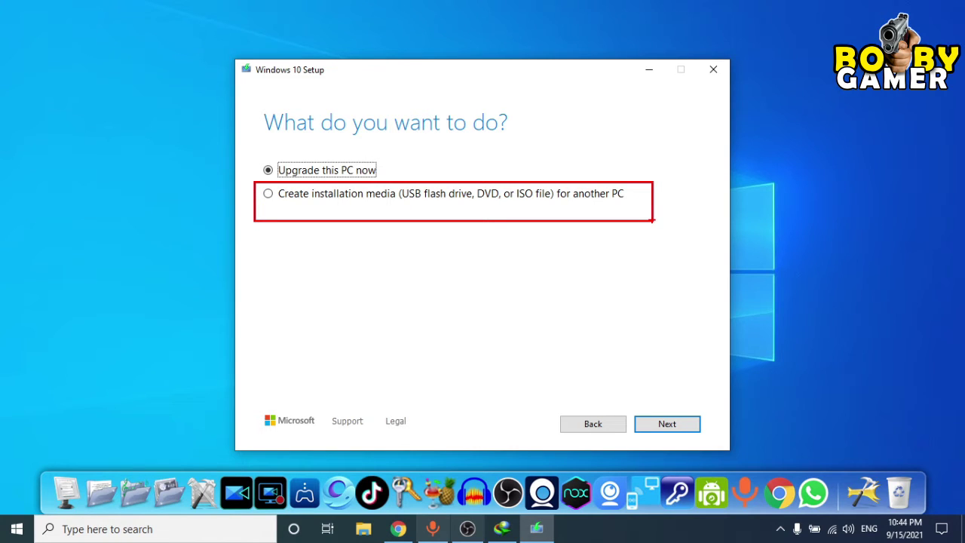
click(285, 194)
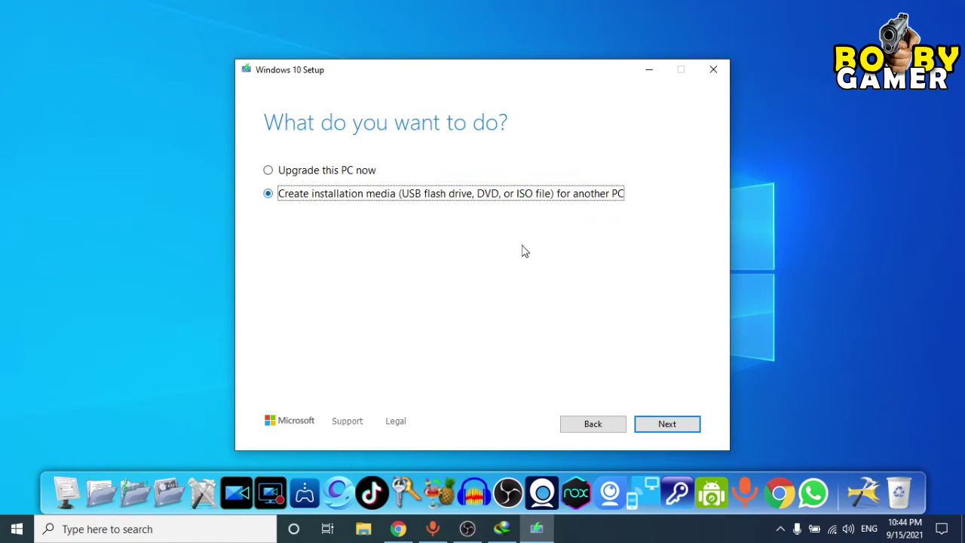
click(672, 427)
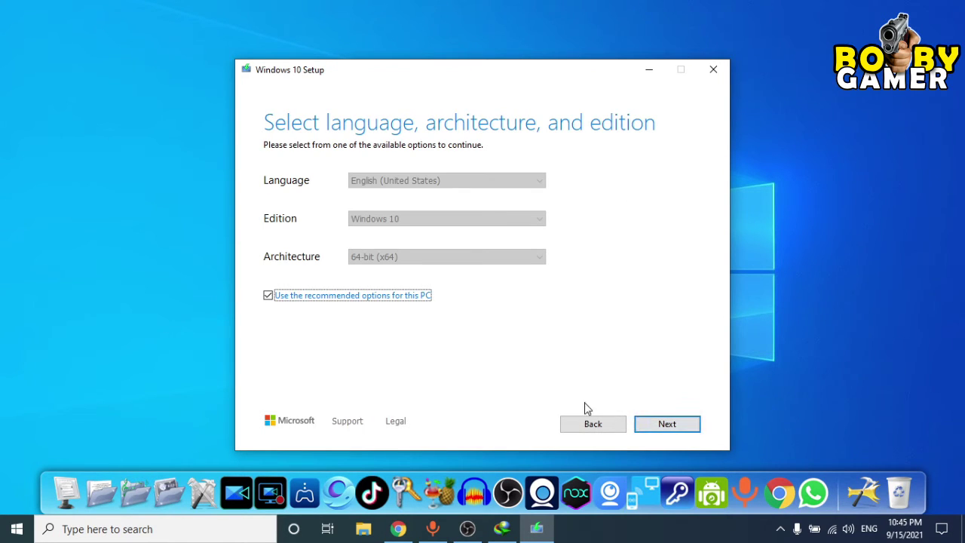
- Turn off the recommended options for this PC and set the architecture to Both
click(268, 295)
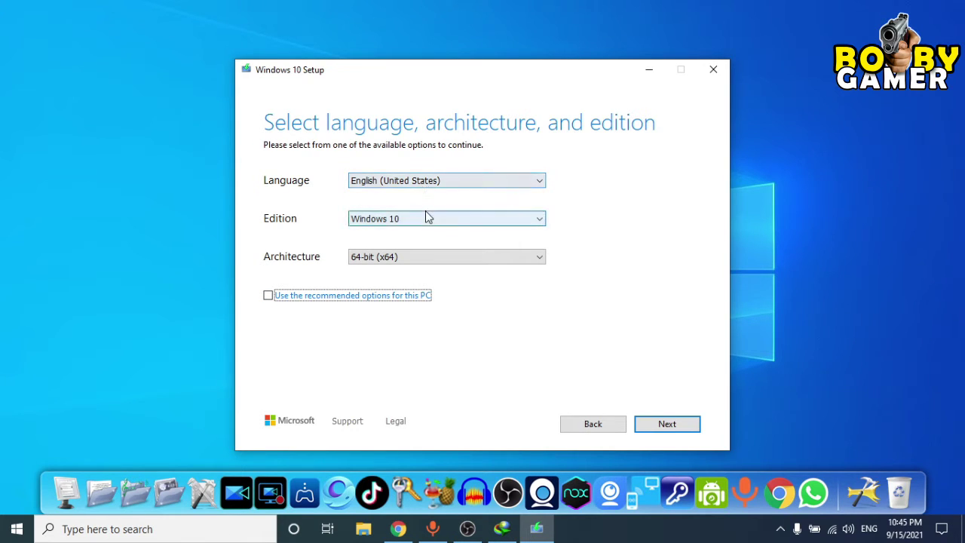
click(424, 218)
click(424, 219)
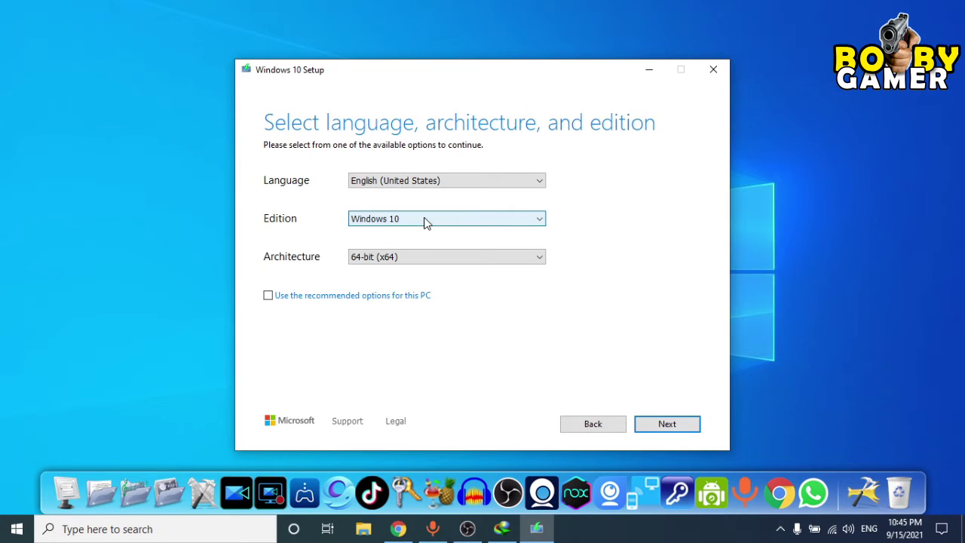
click(439, 260)
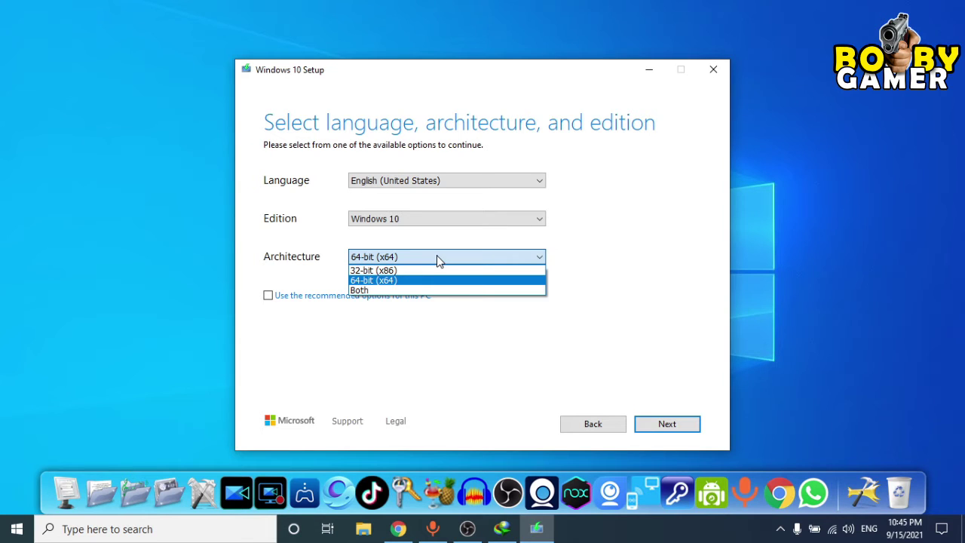
click(396, 291)
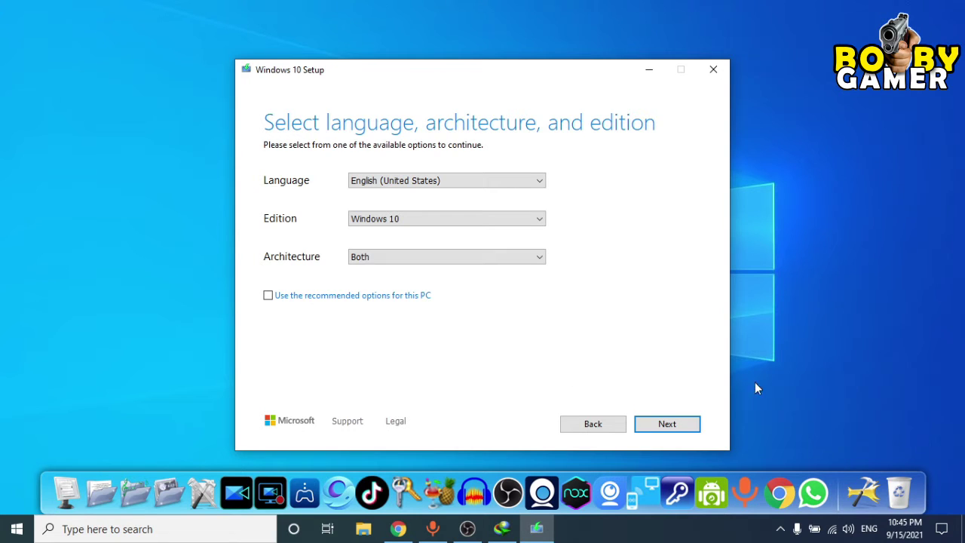
click(667, 424)
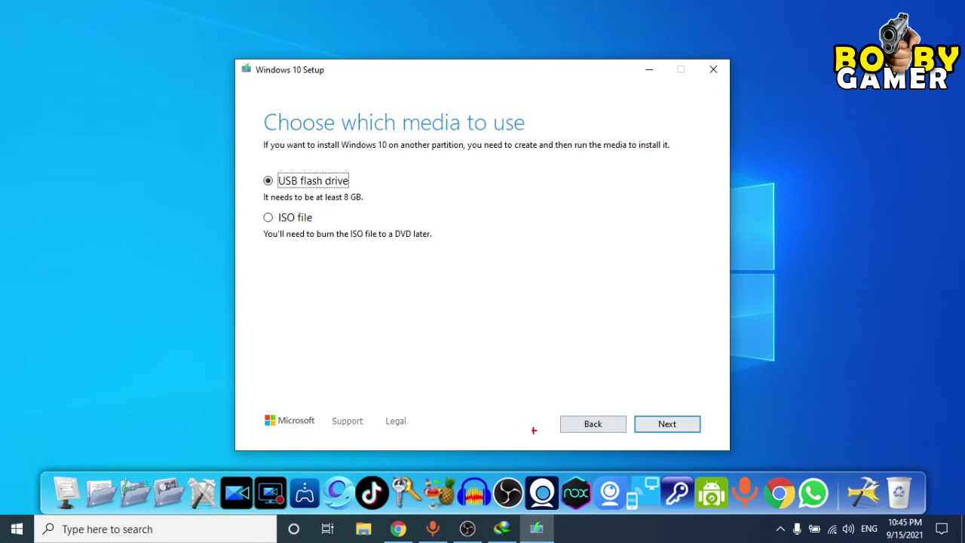
- Start downloading Windows 10 as an ISO file named Windows in the Documents folder, and close the setup during the download
mouse_move(253, 210)
mouse_down()
mouse_move(284, 230)
mouse_move(469, 258)
mouse_move(461, 257)
mouse_up()
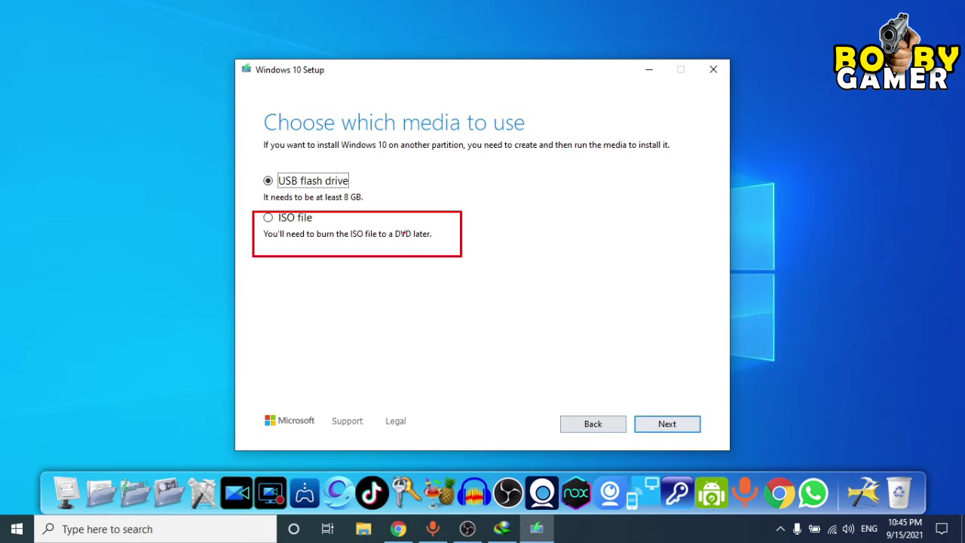
click(268, 219)
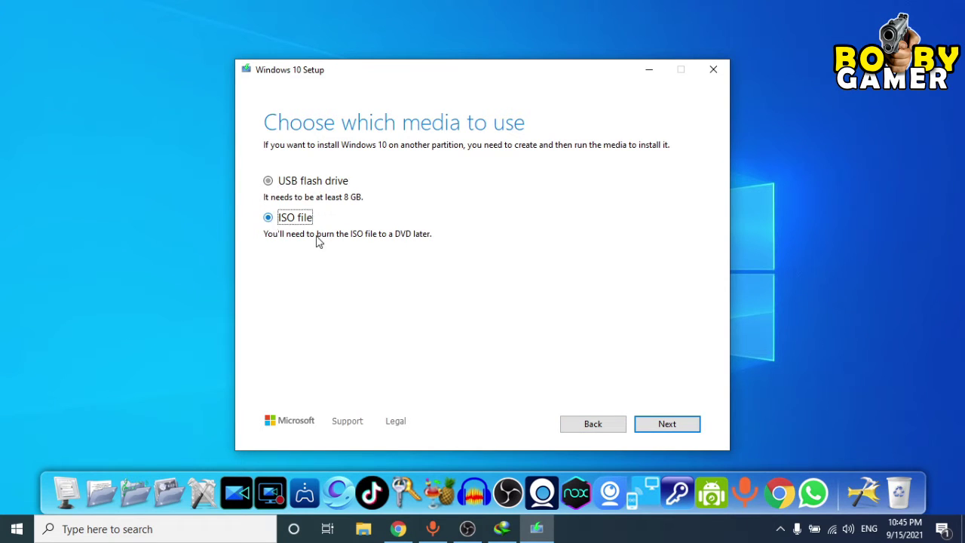
click(664, 426)
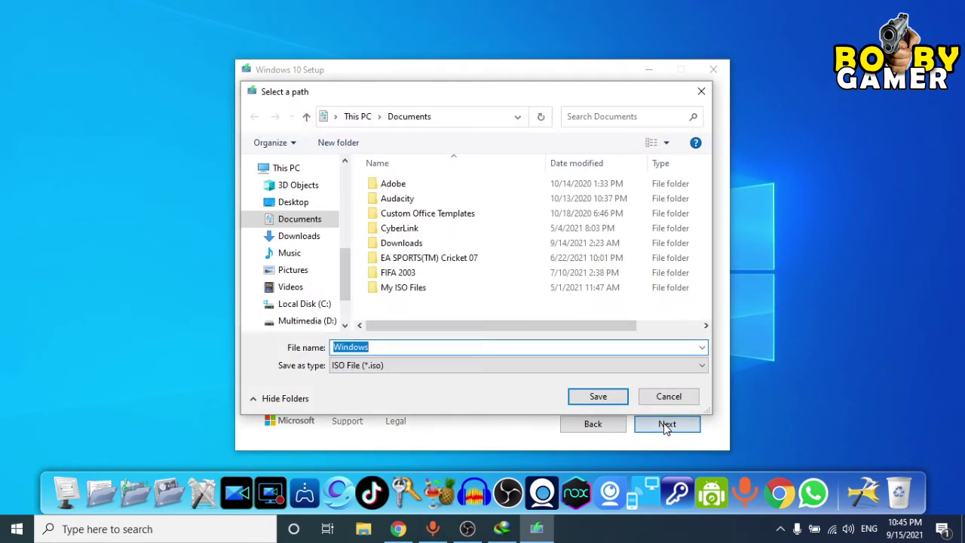
click(595, 397)
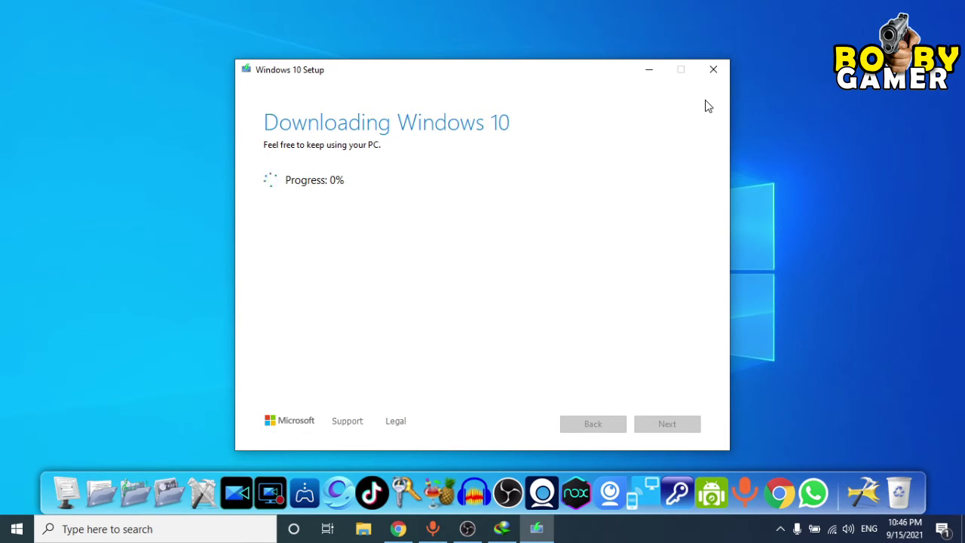
click(713, 69)
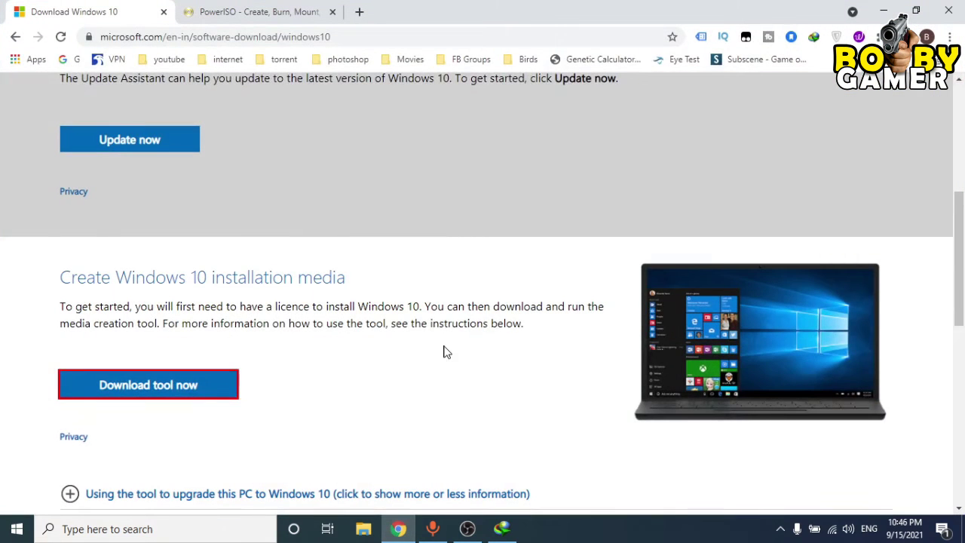
- Download the 64-bit version of PowerISO v8.0 from the PowerISO download page
click(301, 15)
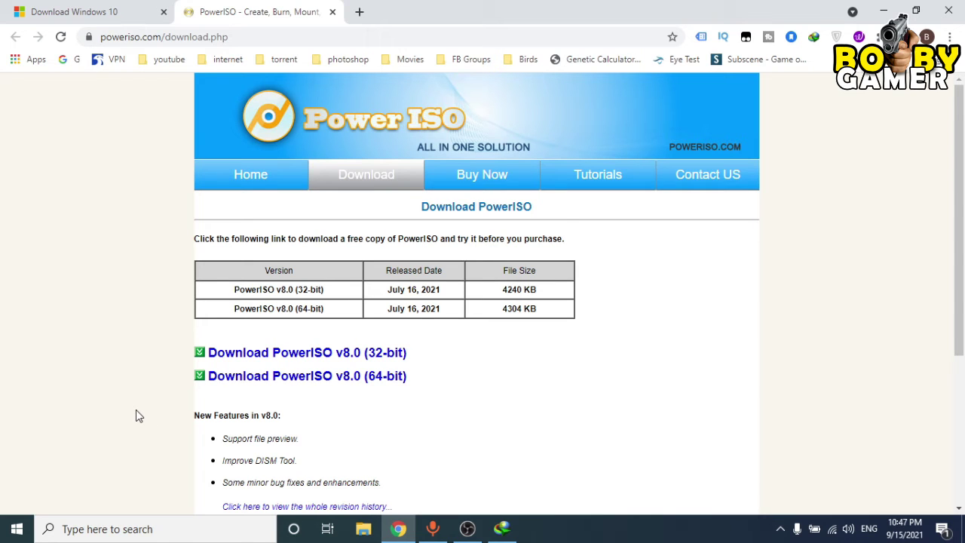
drag(177, 359, 358, 416)
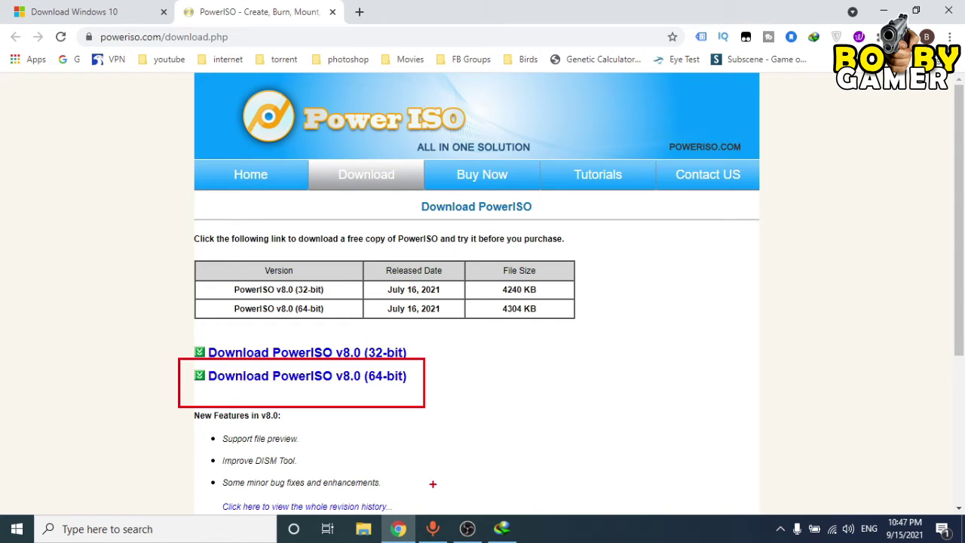
key(Escape)
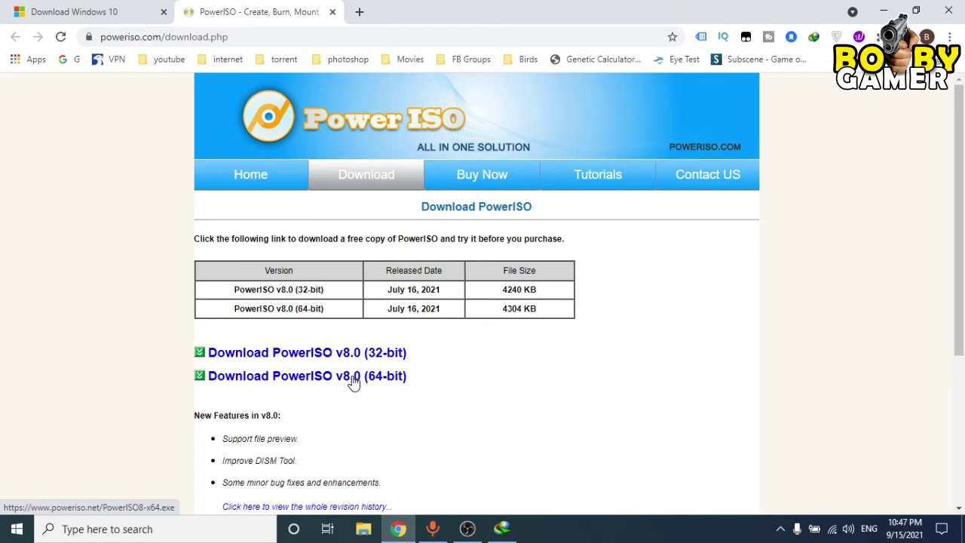
click(354, 381)
click(468, 311)
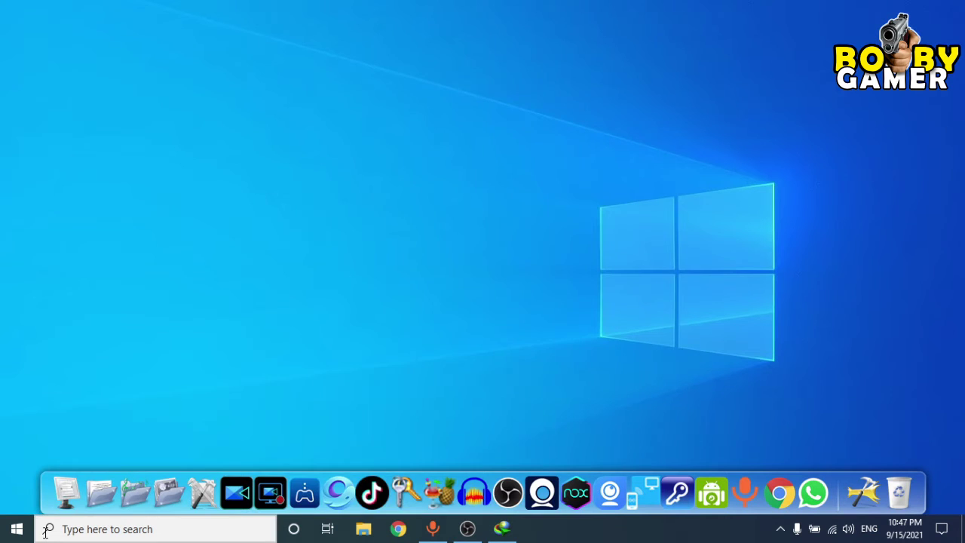
- Launch PowerISO and open its bootable USB drive creator, allowing it to run as administrator
click(47, 530)
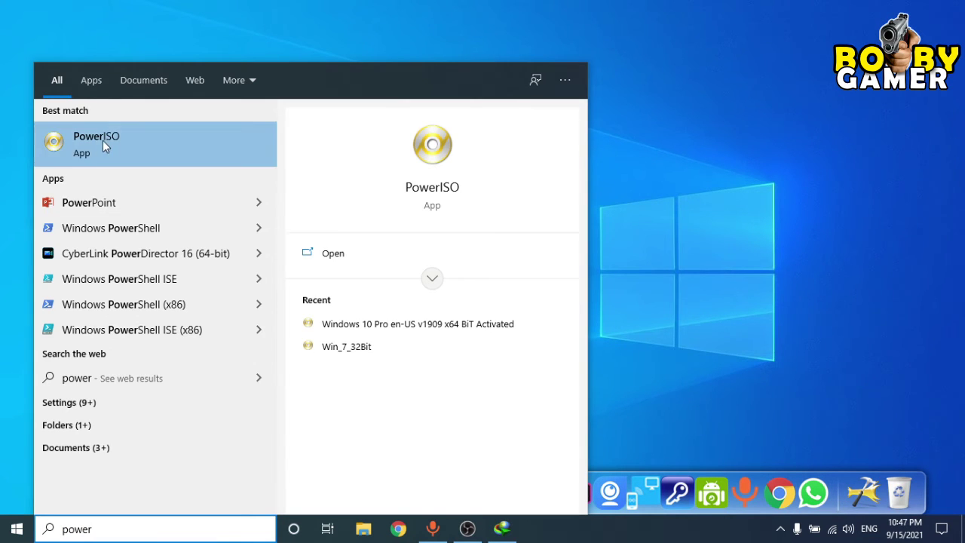
click(104, 142)
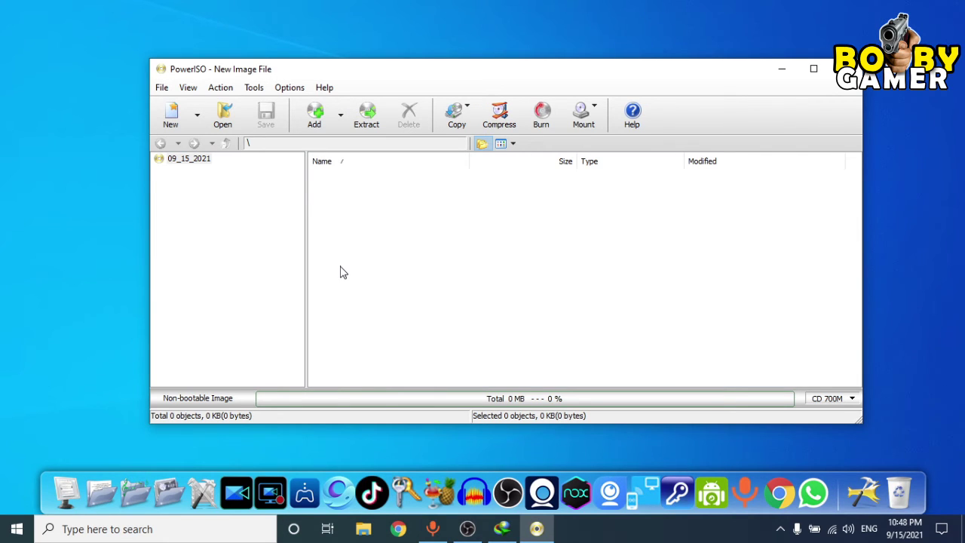
click(254, 89)
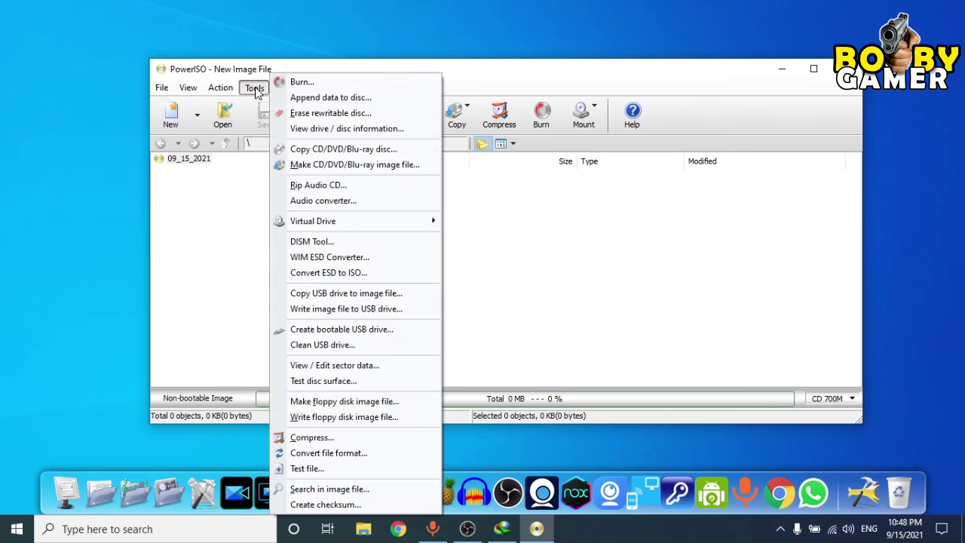
click(411, 335)
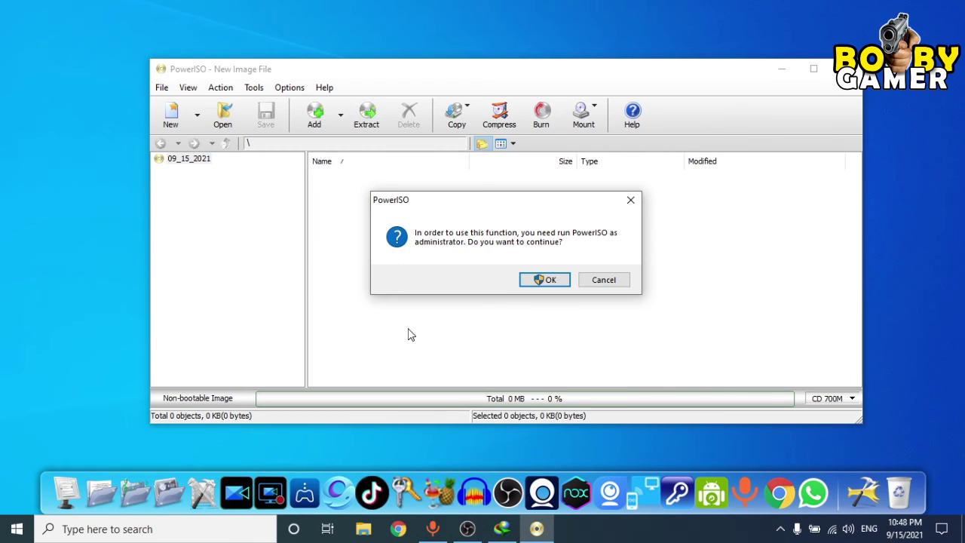
click(544, 279)
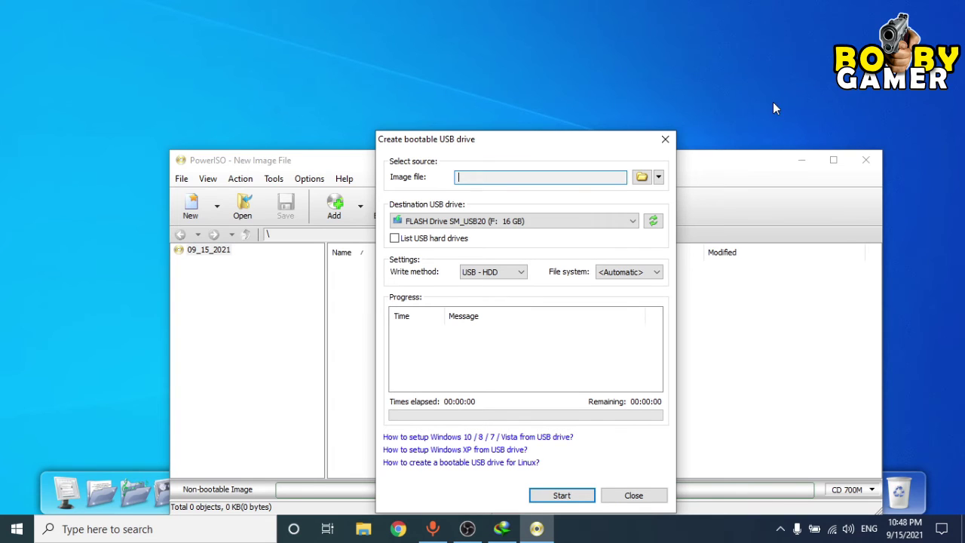
- Use the Windows 10 Pro en-US v1909 x64 BiT Activated ISO as source and FLASH Drive SM_USB20 (F: 16 GB) as destination
click(642, 176)
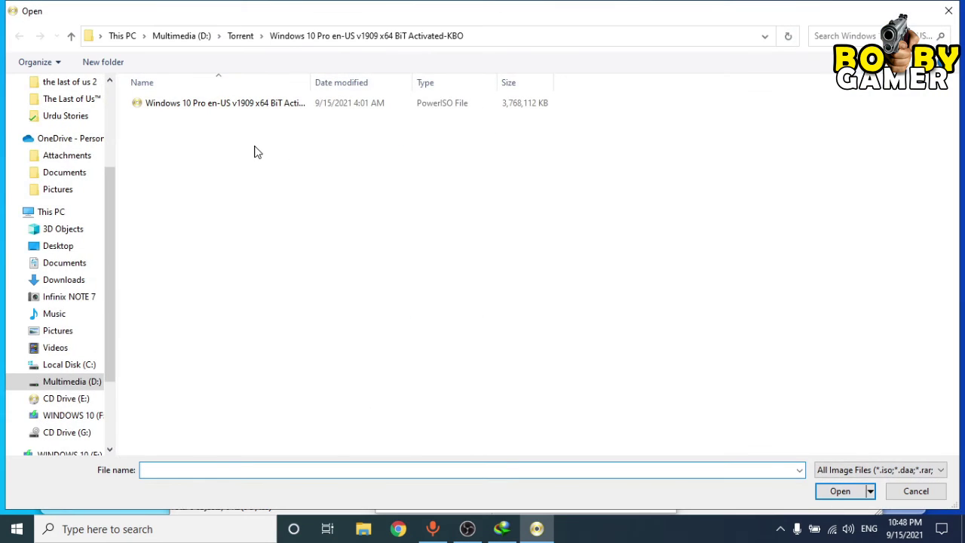
double_click(220, 104)
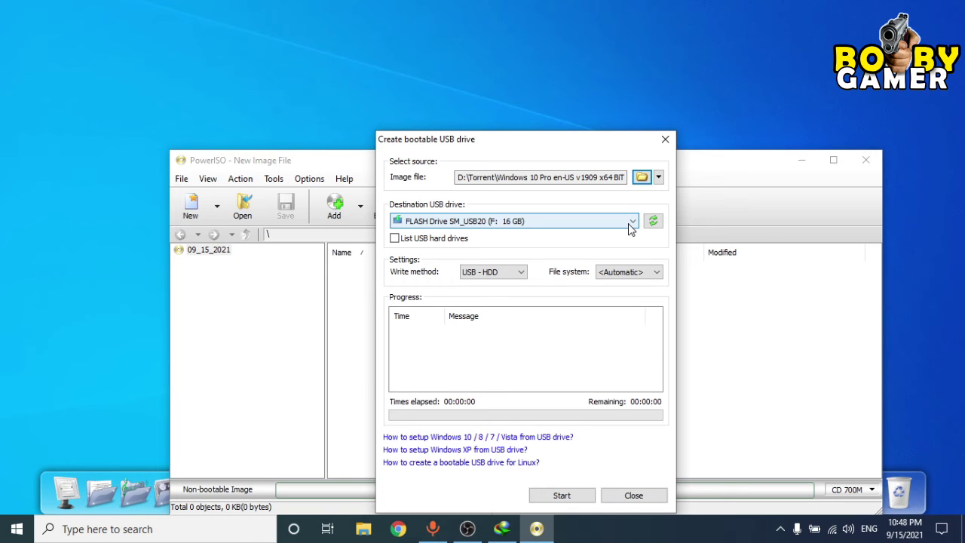
click(628, 225)
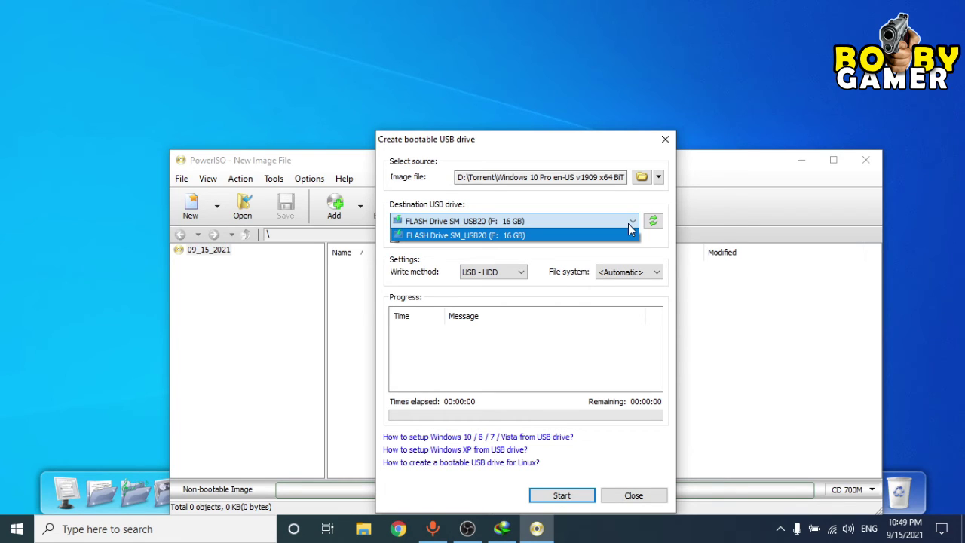
click(630, 226)
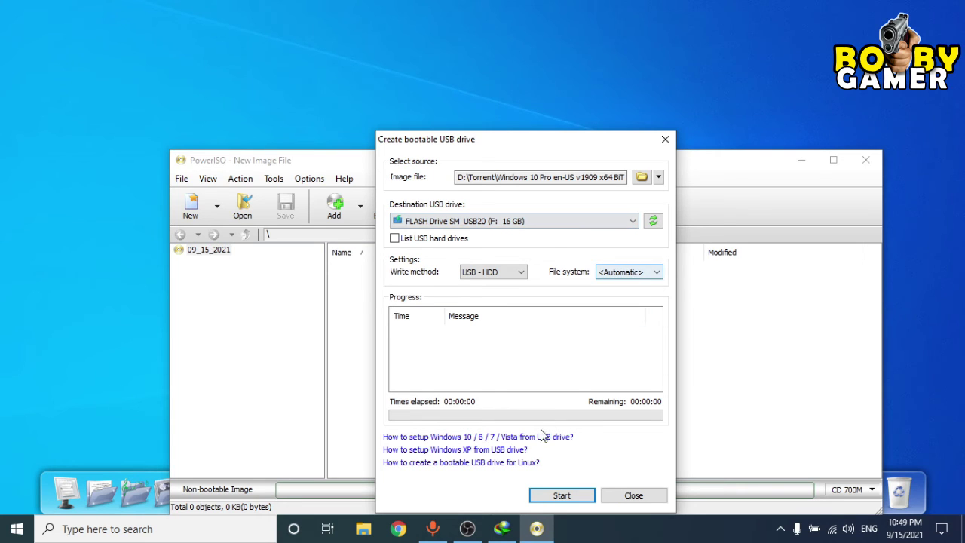
- Write the image to the USB drive, agreeing to overwrite all its data, and close PowerISO once writing ends
click(553, 497)
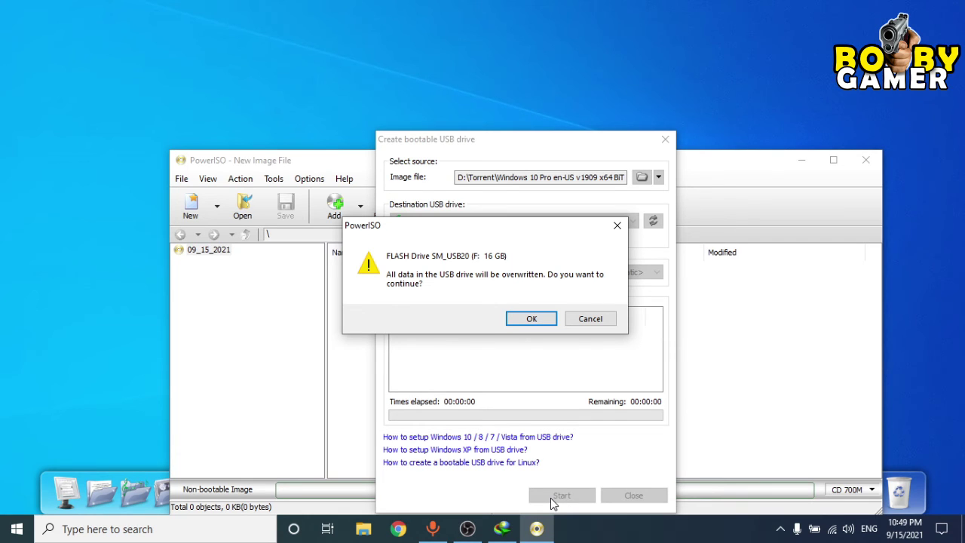
click(530, 320)
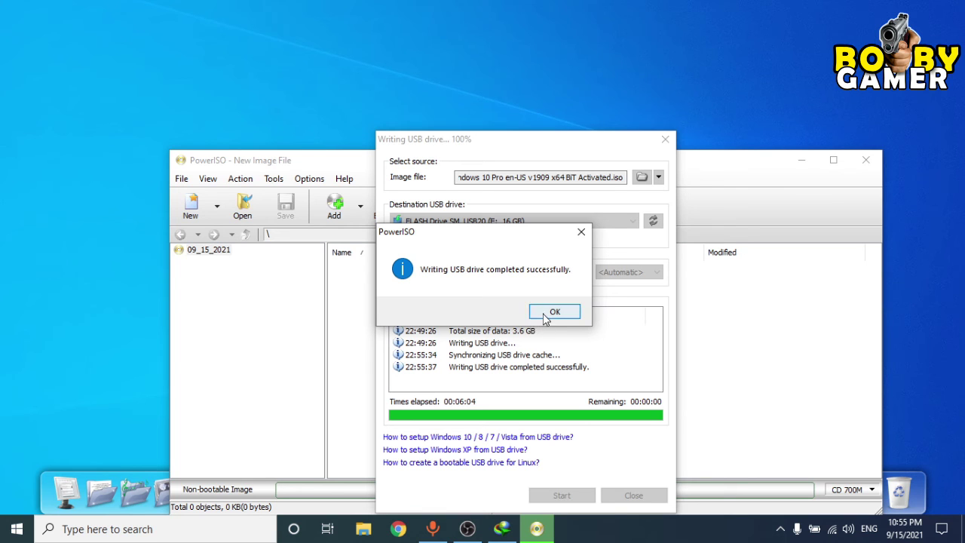
click(551, 311)
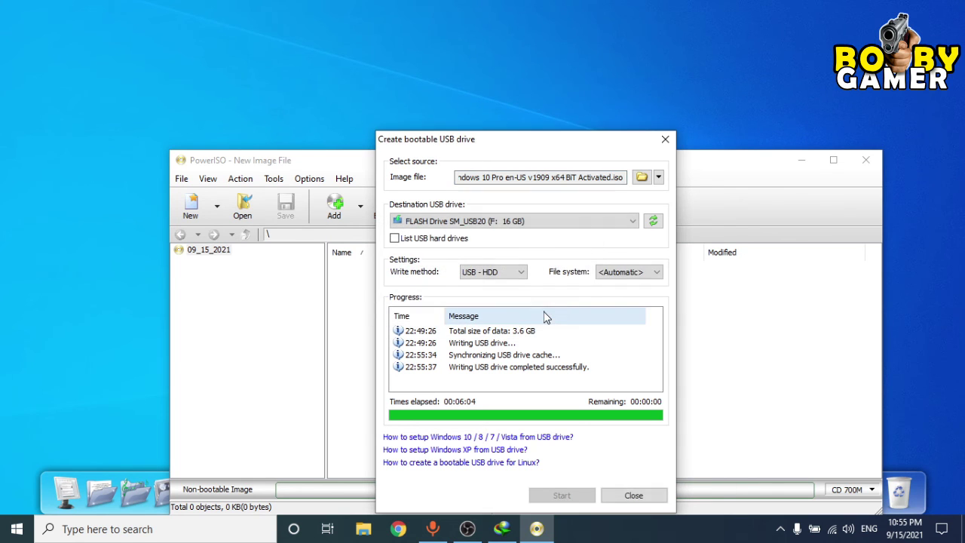
click(664, 140)
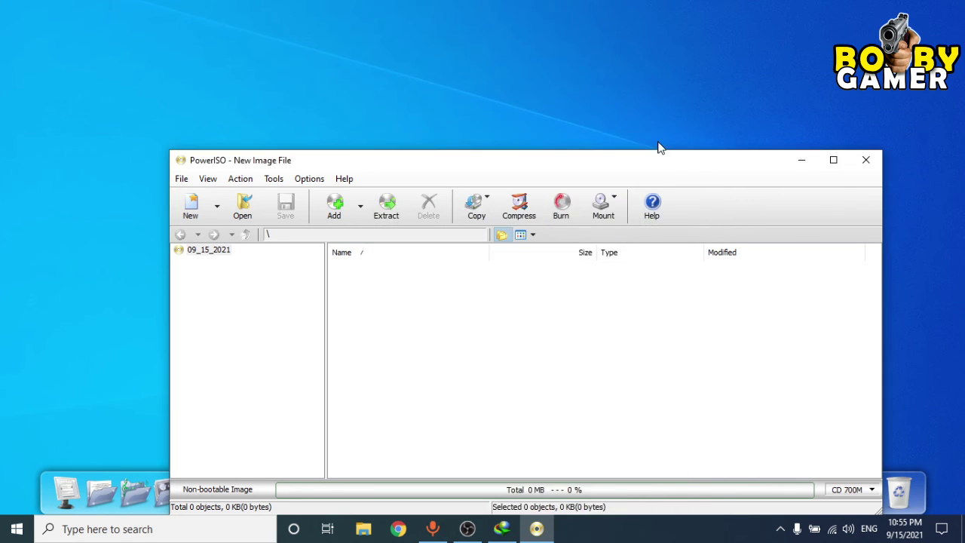
click(865, 160)
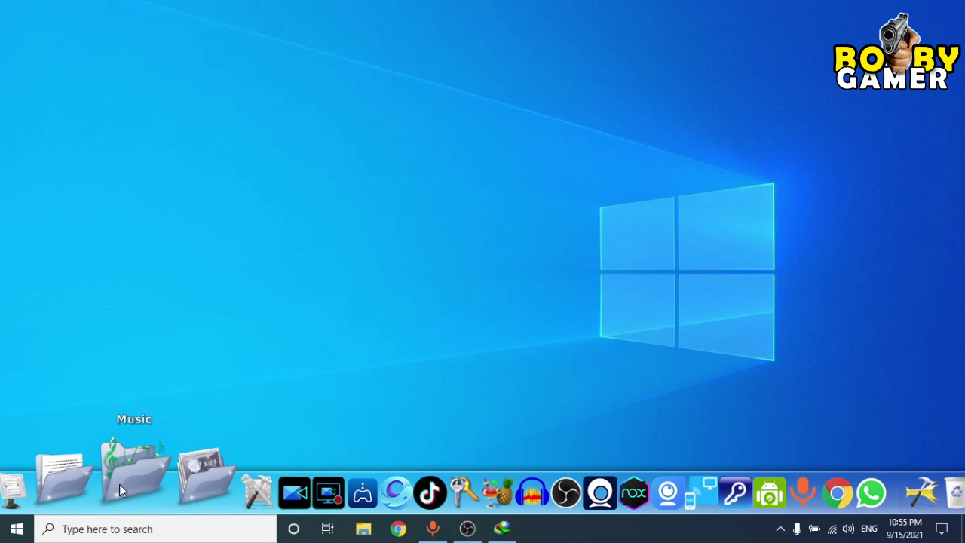
- Open This PC and check the WINDOWS 10 (F:) USB drive among the devices and drives
click(64, 491)
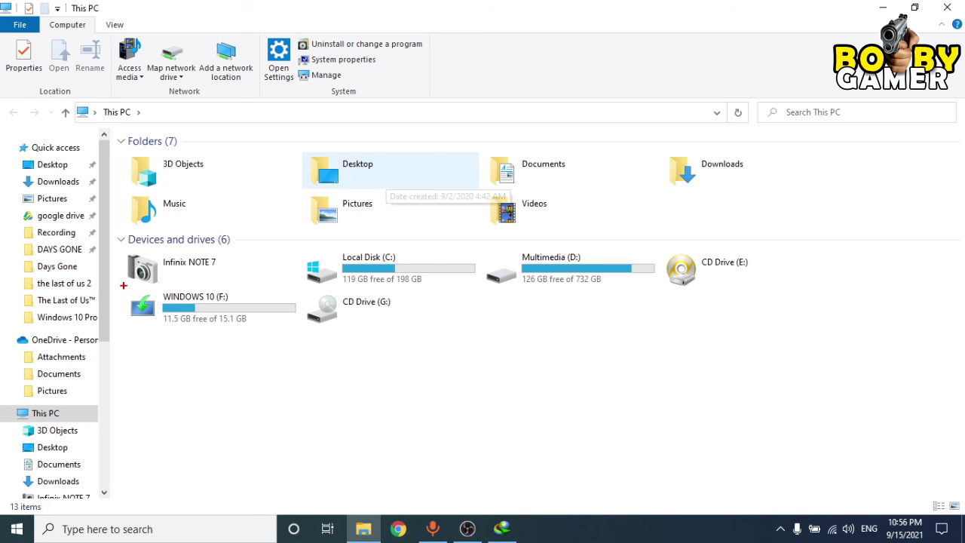
mouse_move(123, 285)
mouse_down()
mouse_move(284, 362)
mouse_move(305, 338)
mouse_up()
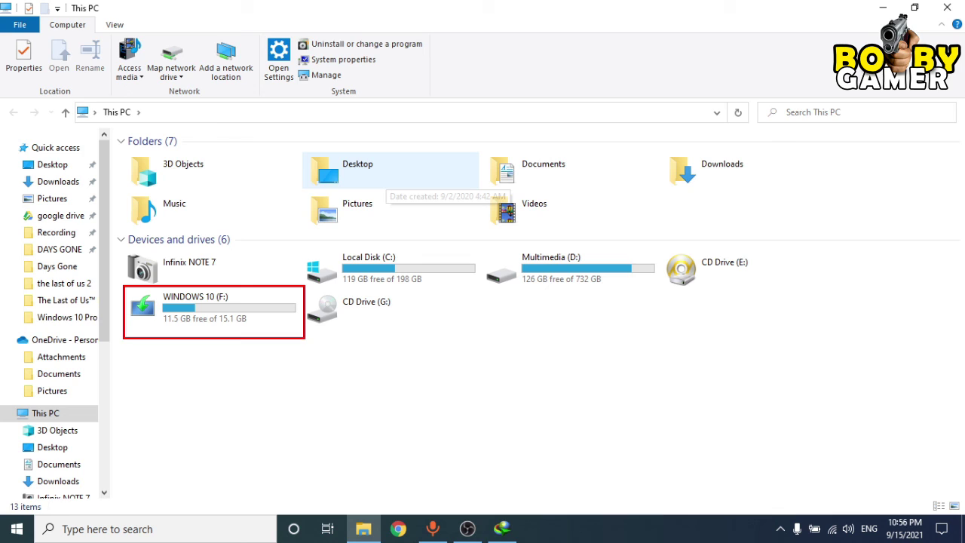